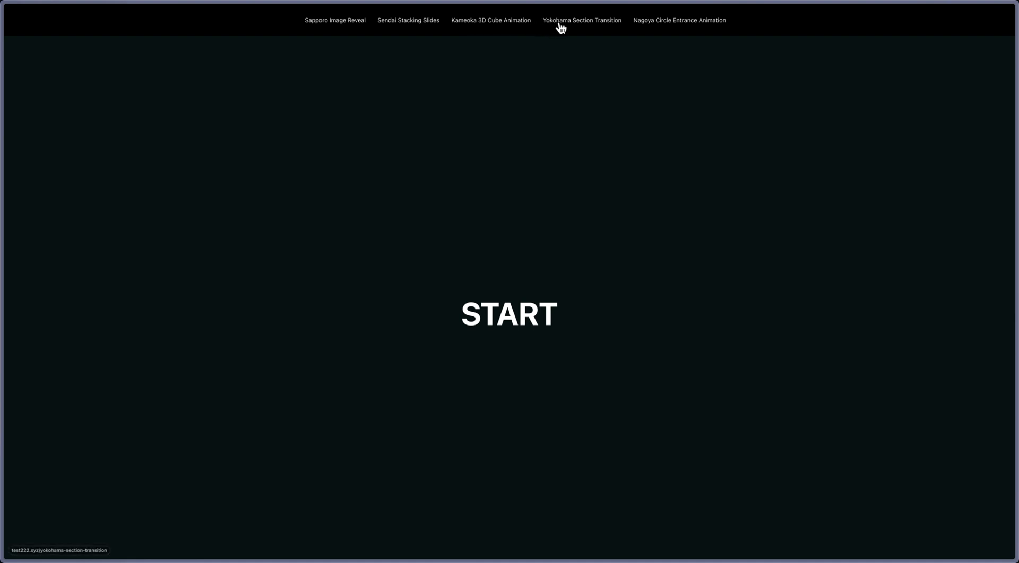
# - Navigate to the Yokohama Section Transition page so the dark cover sweeps over the START page
pyautogui.click(561, 23)
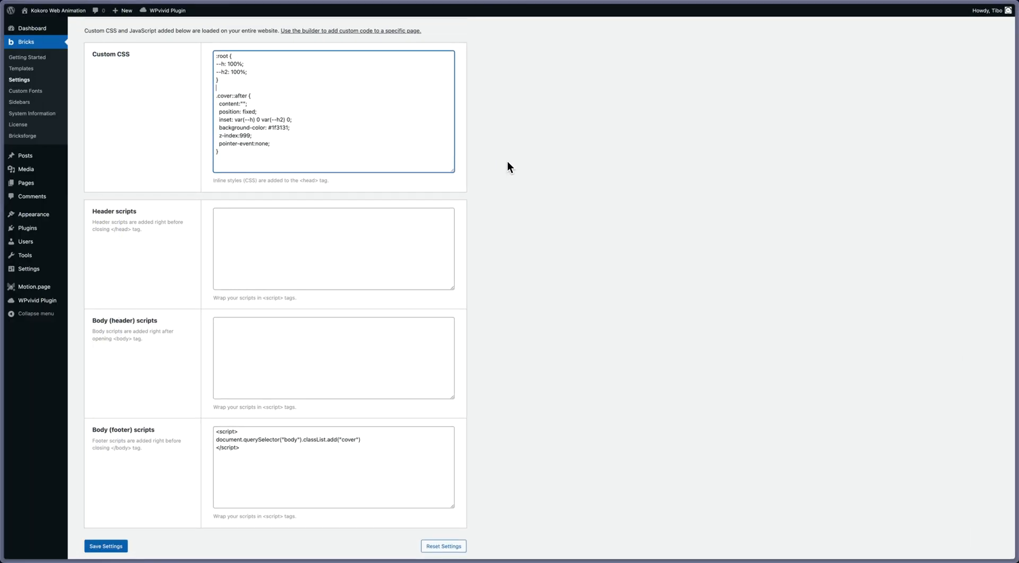
# - Switch from the Bricks settings to the Motion.page builder with the Shinbashi Entry timeline
pyautogui.hotkey('ctrl', 'Tab')
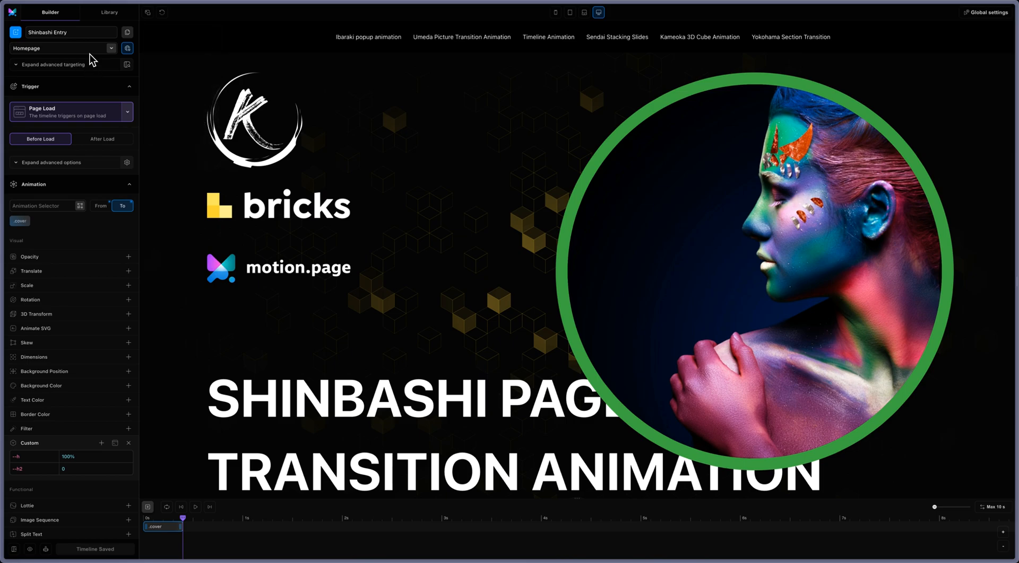
pyautogui.click(128, 48)
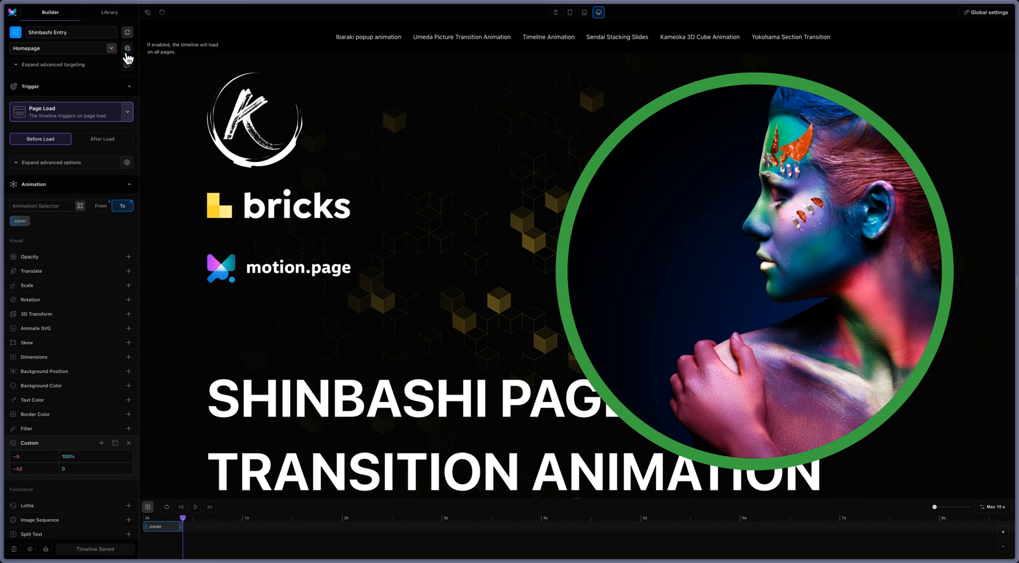
pyautogui.click(128, 49)
pyautogui.click(127, 49)
pyautogui.click(127, 49)
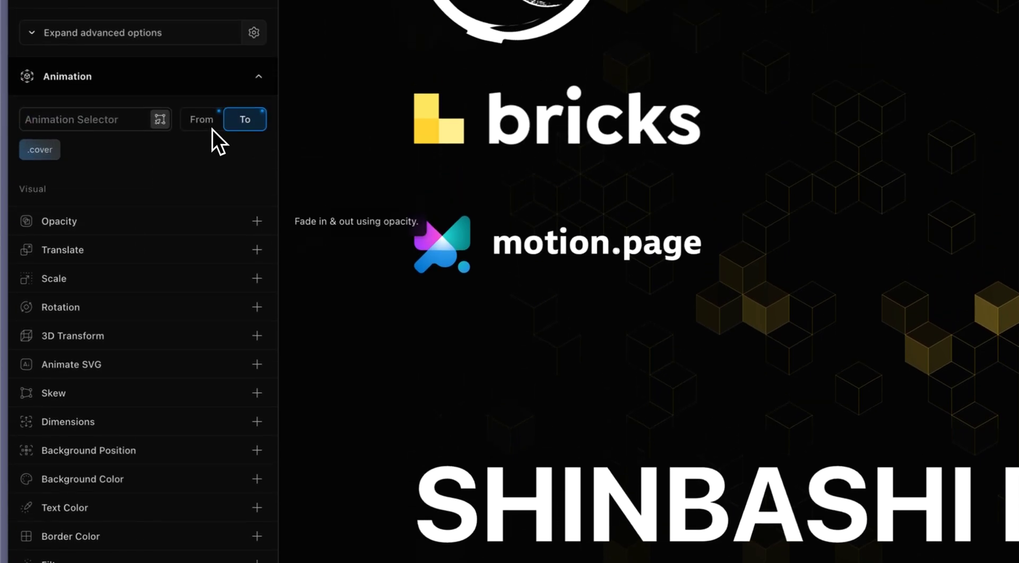
pyautogui.click(212, 130)
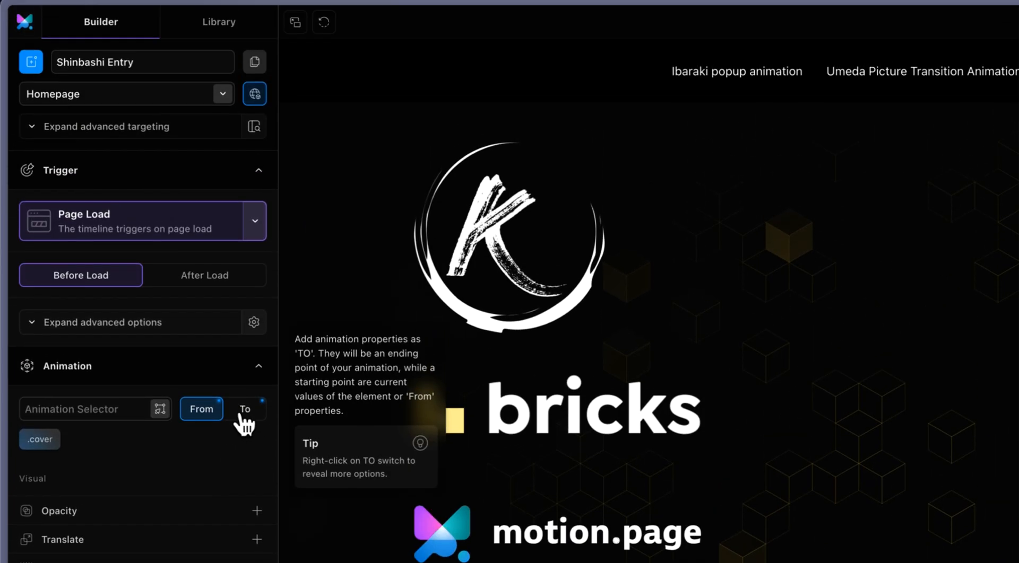
pyautogui.click(245, 411)
pyautogui.click(202, 411)
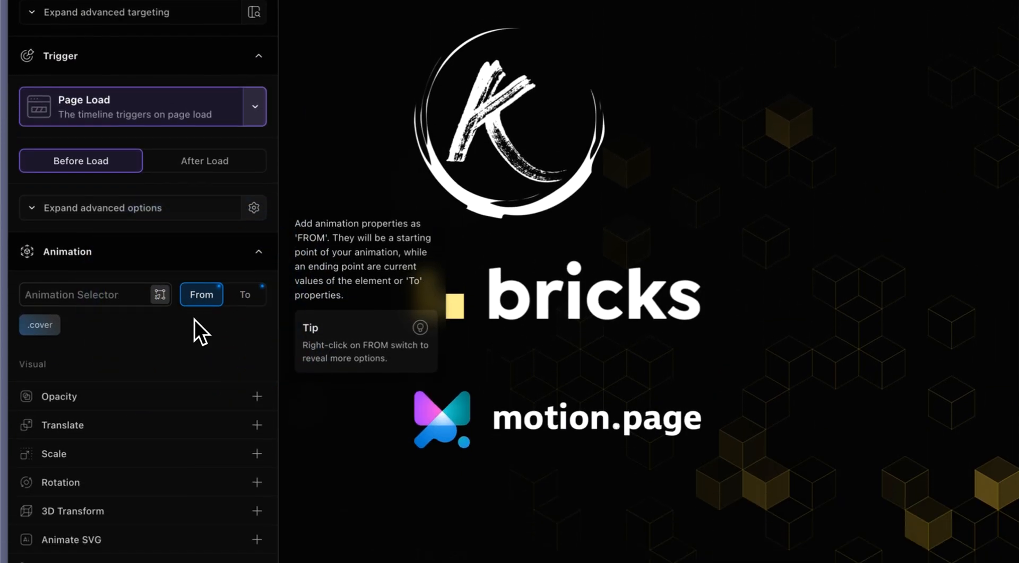
pyautogui.scroll(-3, 195, 320)
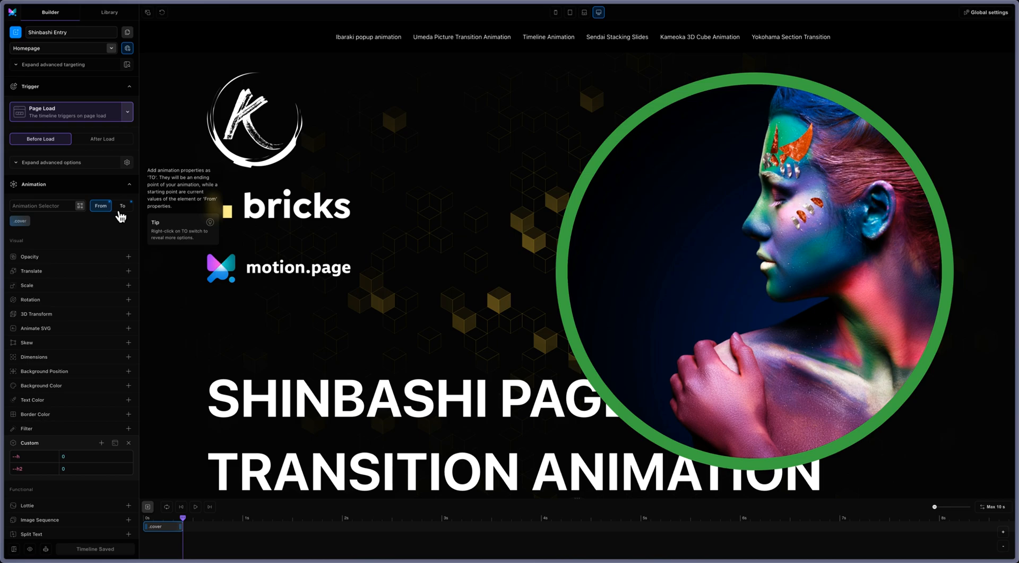
pyautogui.click(122, 205)
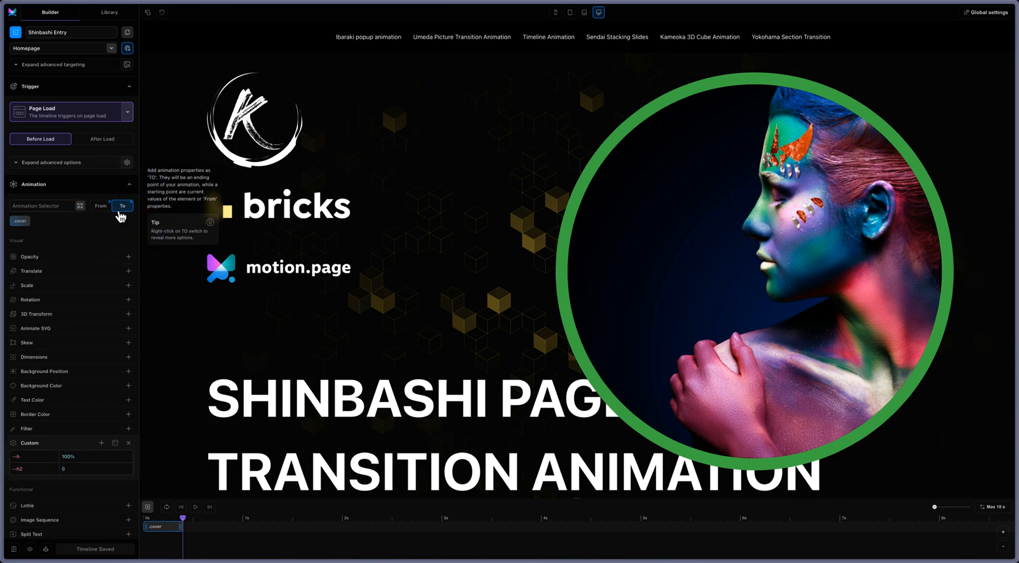
pyautogui.click(197, 508)
pyautogui.click(197, 507)
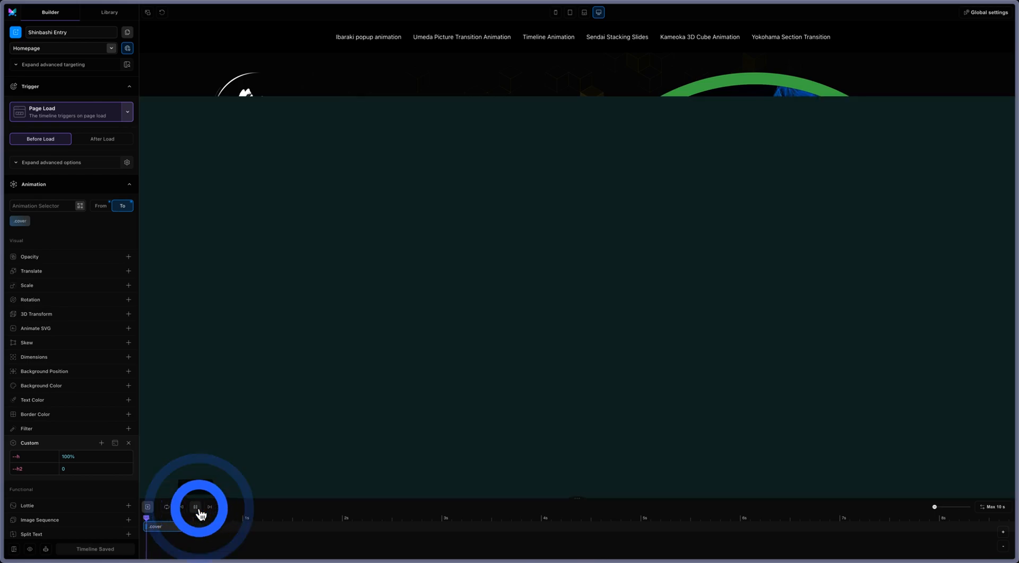
pyautogui.click(197, 509)
pyautogui.click(197, 510)
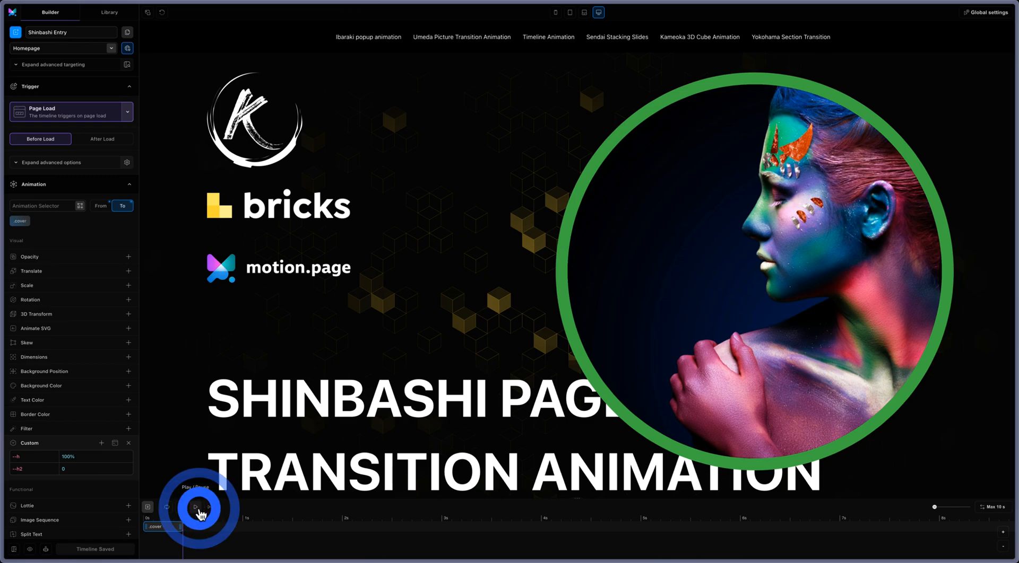
pyautogui.click(198, 510)
pyautogui.click(197, 510)
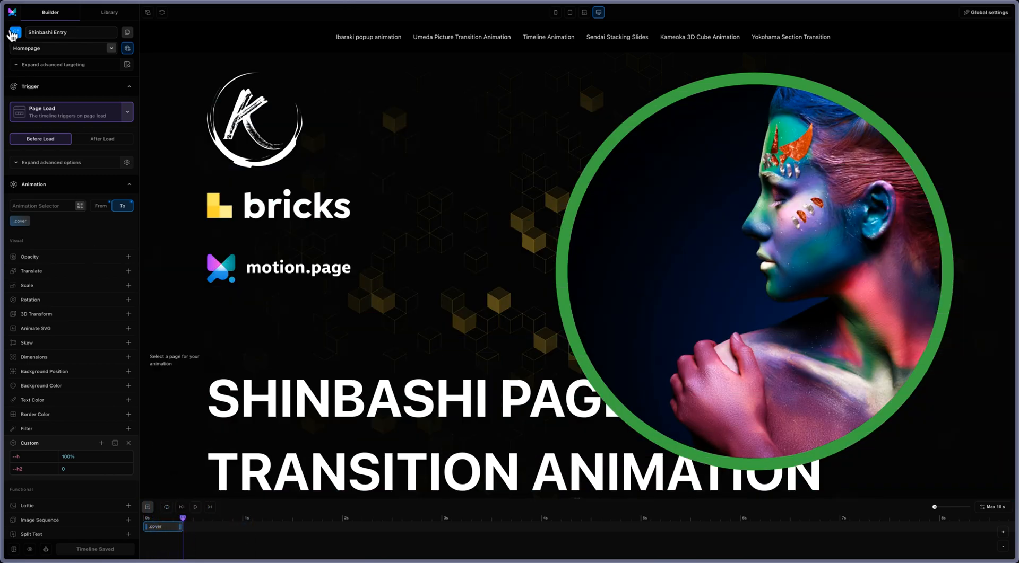
pyautogui.click(104, 13)
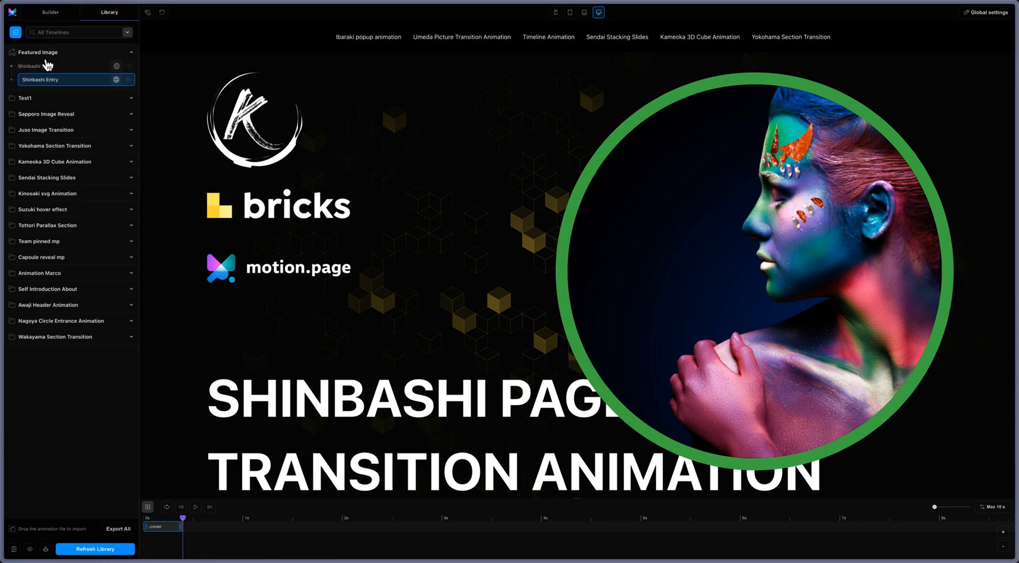
pyautogui.click(34, 66)
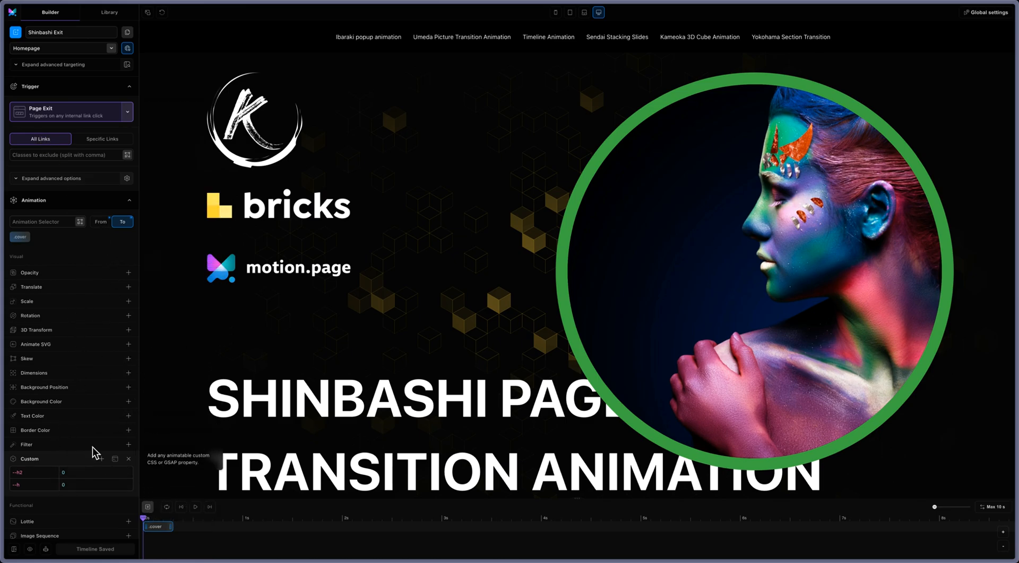
pyautogui.click(101, 222)
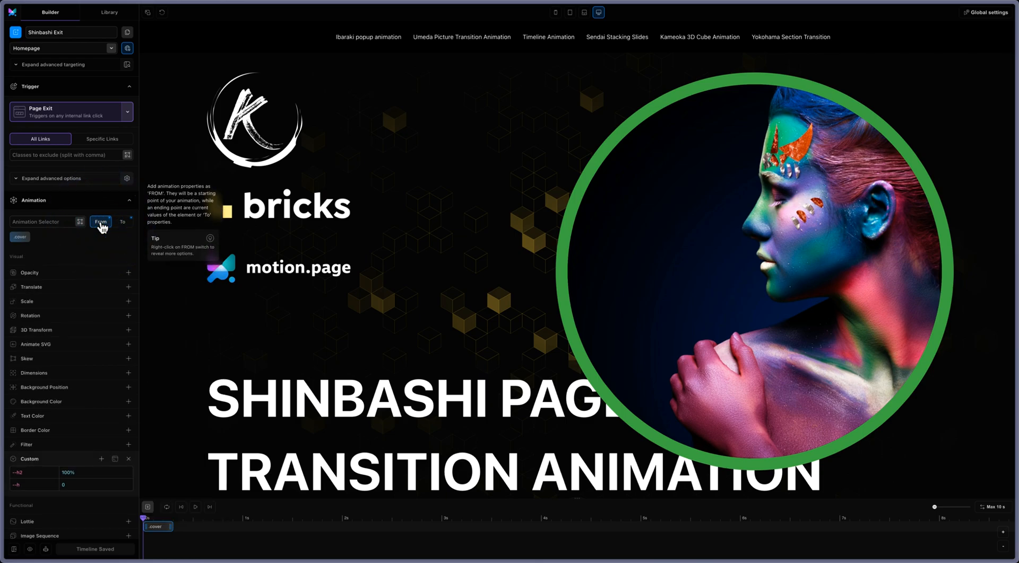
pyautogui.click(122, 222)
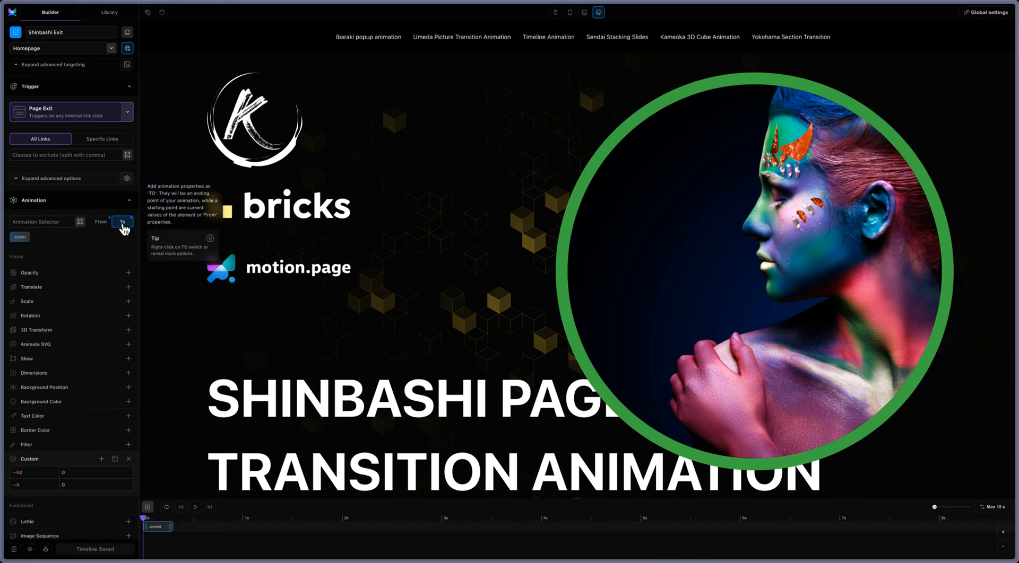
pyautogui.click(194, 508)
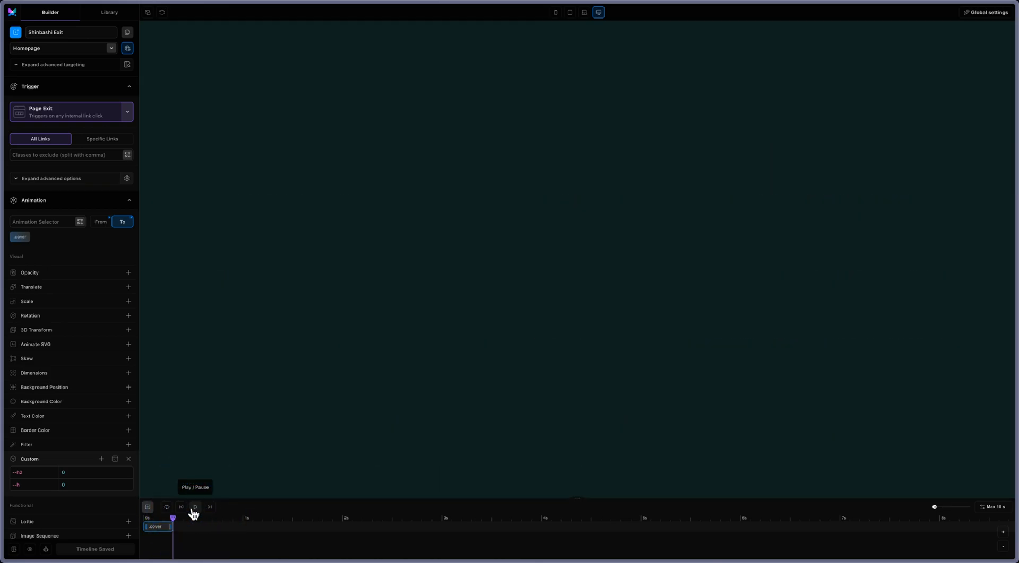
pyautogui.click(166, 511)
pyautogui.moveTo(140, 520); pyautogui.dragTo(145, 520)
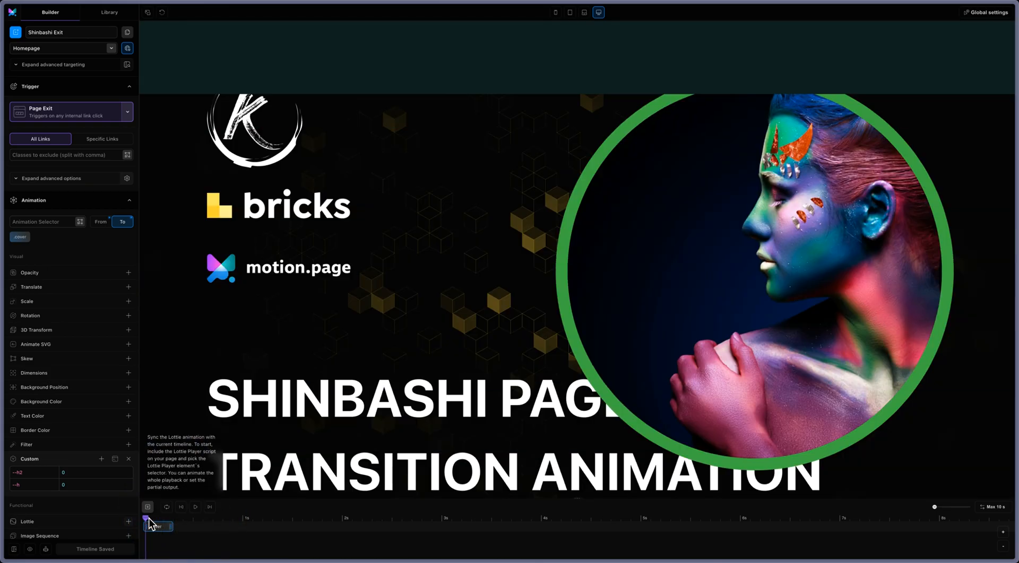
pyautogui.click(145, 520)
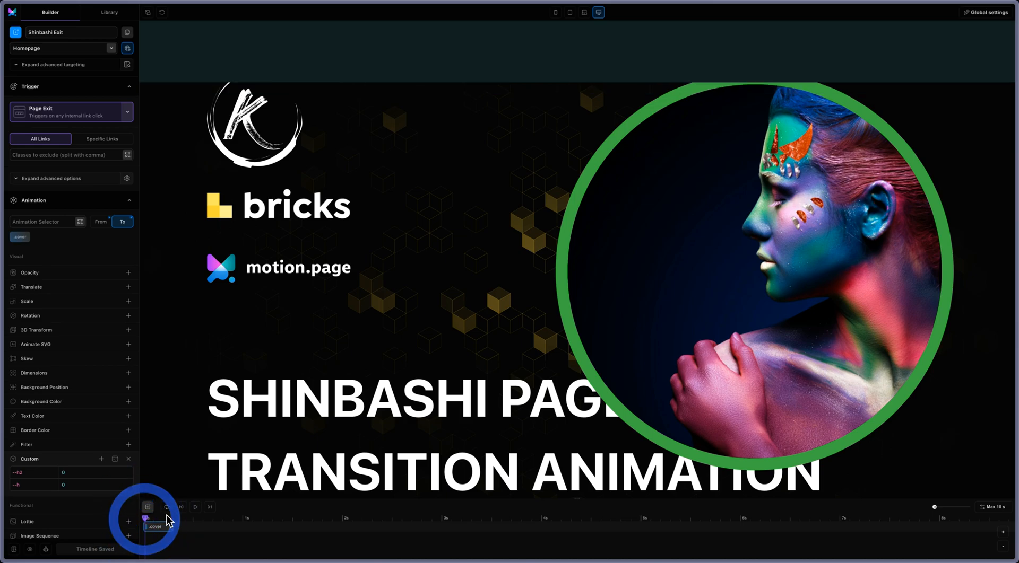
pyautogui.click(194, 508)
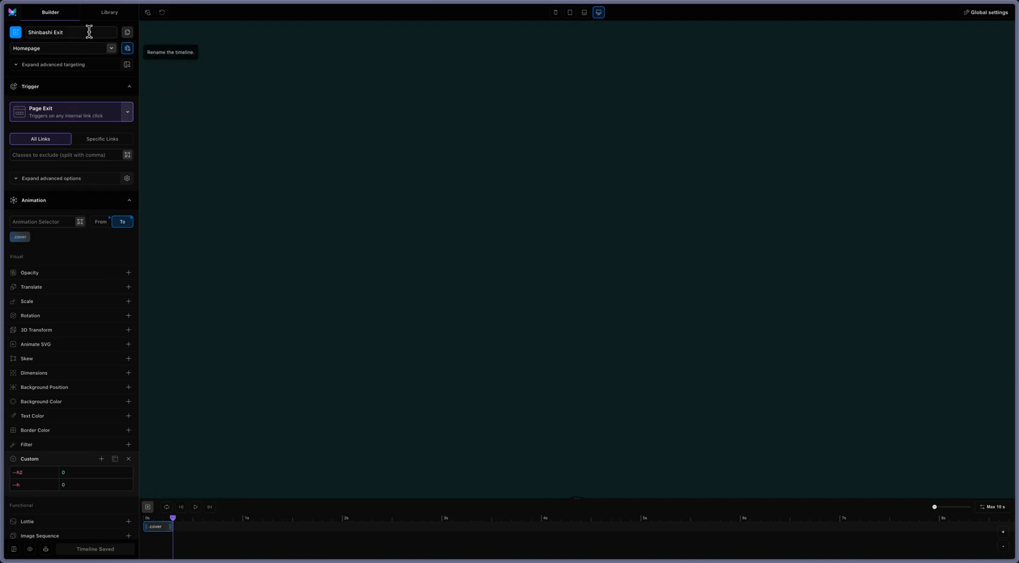
pyautogui.click(109, 12)
pyautogui.doubleClick(38, 80)
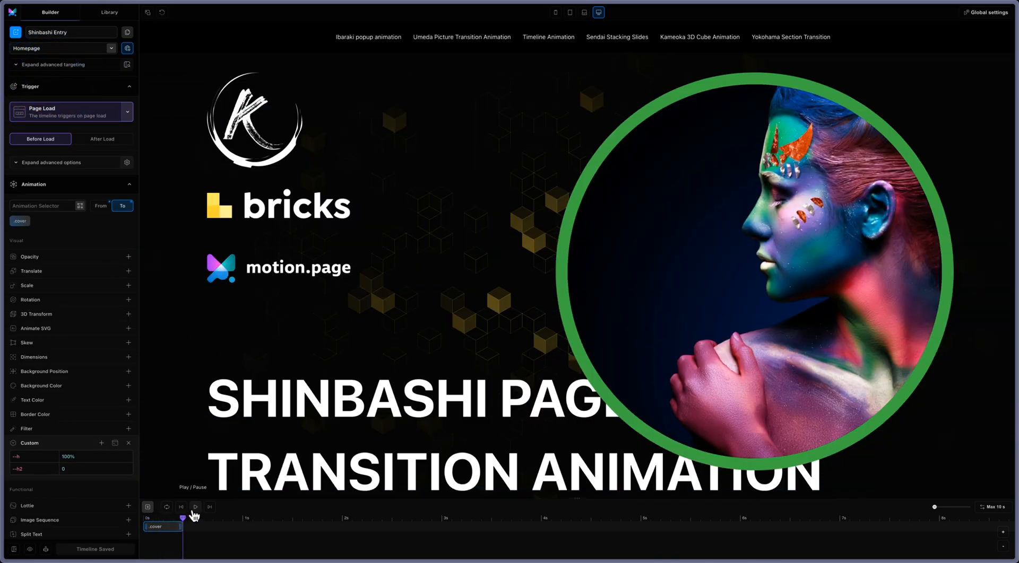
pyautogui.click(197, 509)
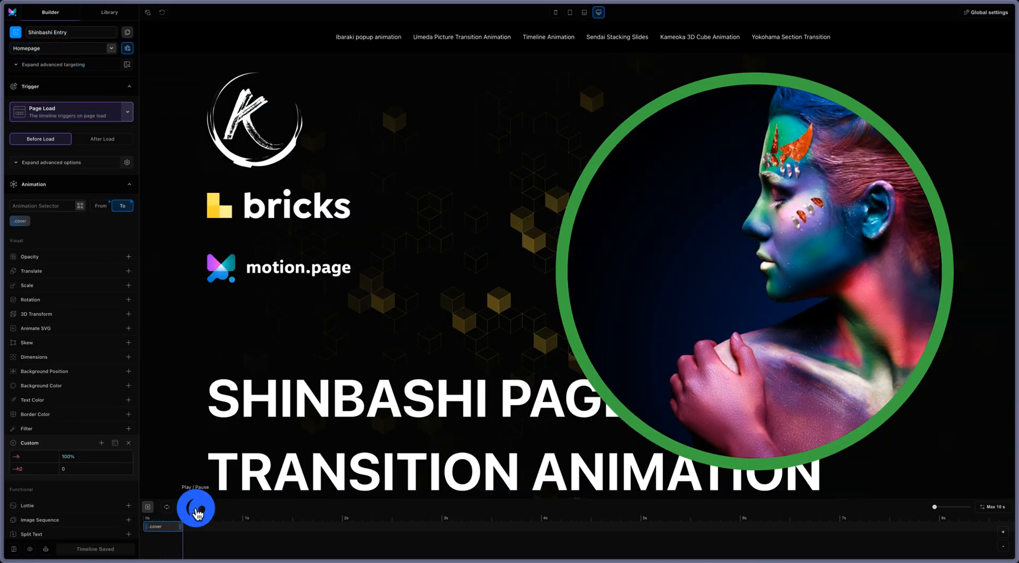